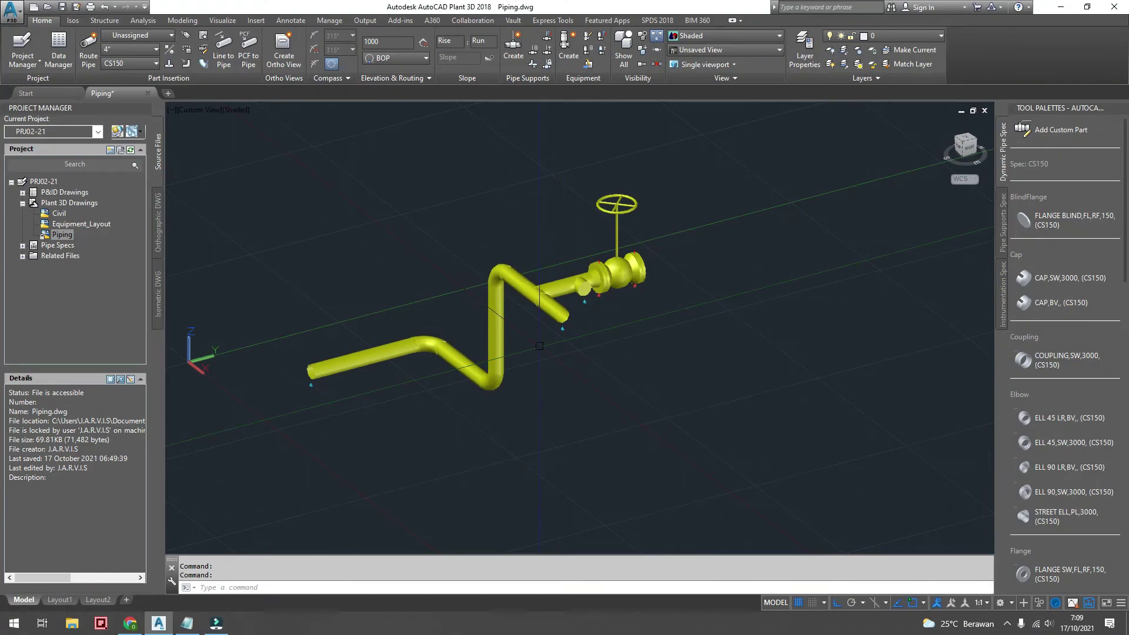
Pan the pipe model up in the view and switch to the Modeling ribbon
middle_drag(545, 363, 534, 326)
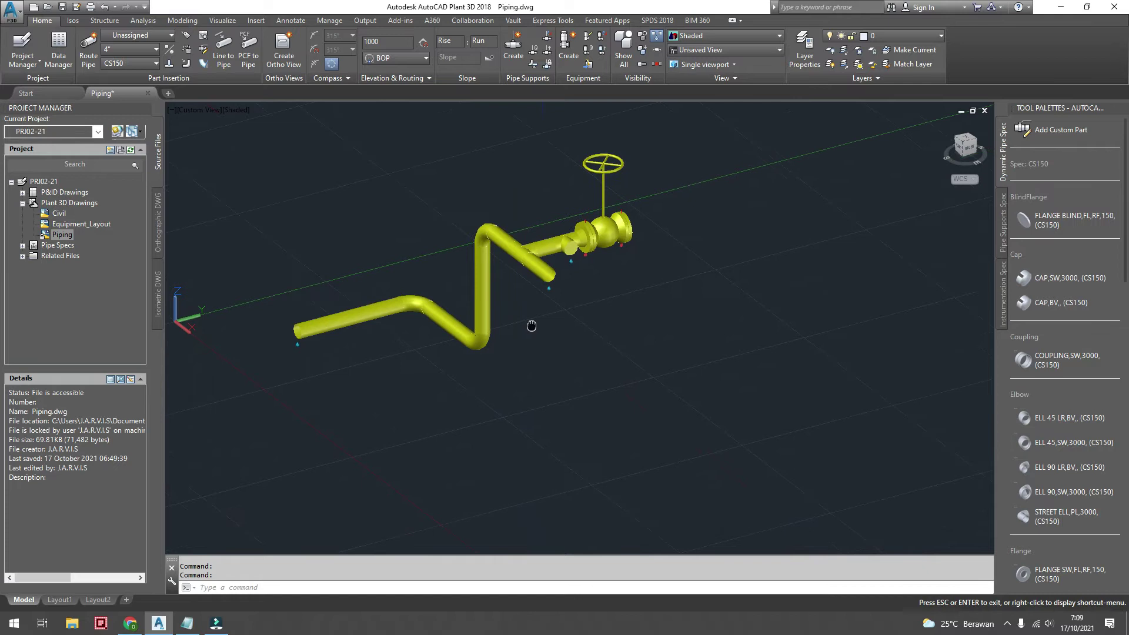
click(188, 24)
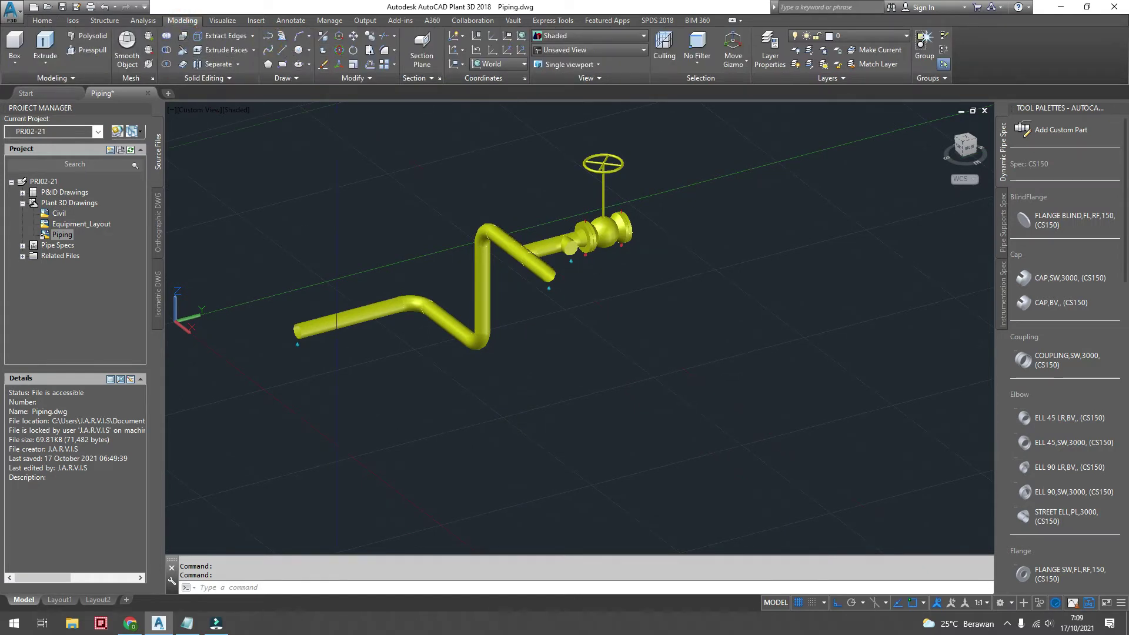
Draw a zigzag polyline with PL below the yellow pipe run
text(pl)
key(Return)
click(411, 441)
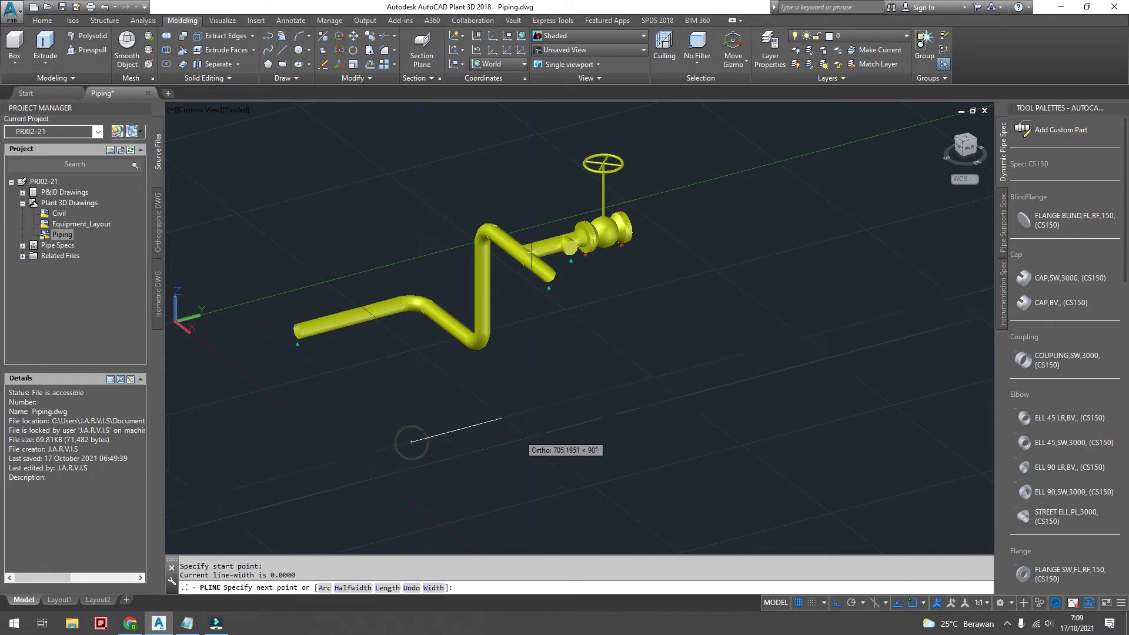
click(531, 410)
click(566, 437)
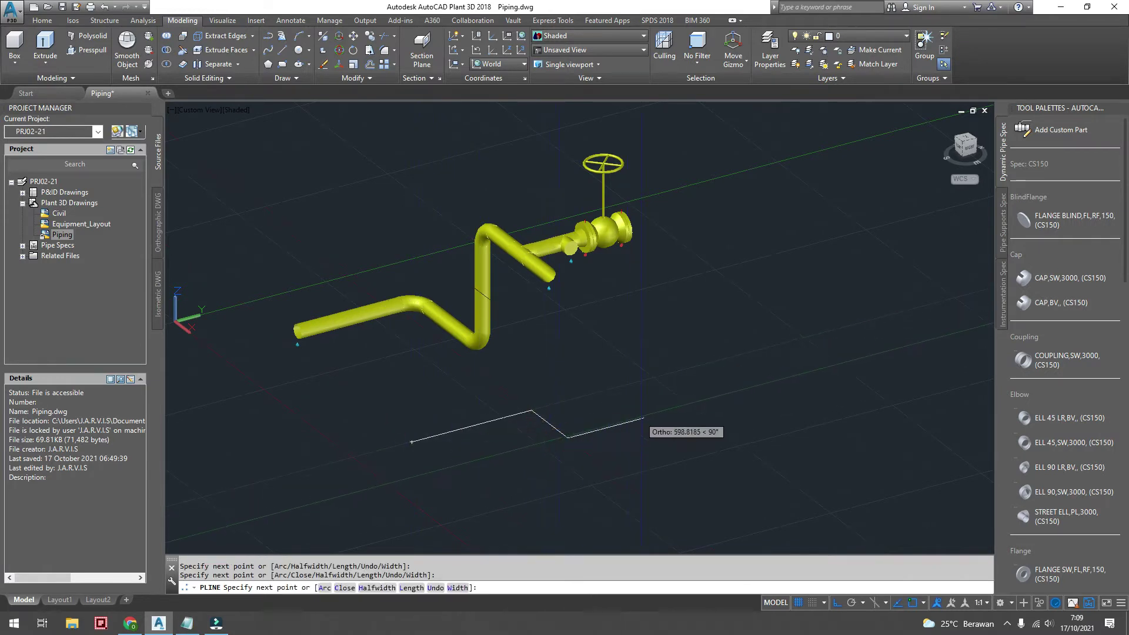
right_click(657, 415)
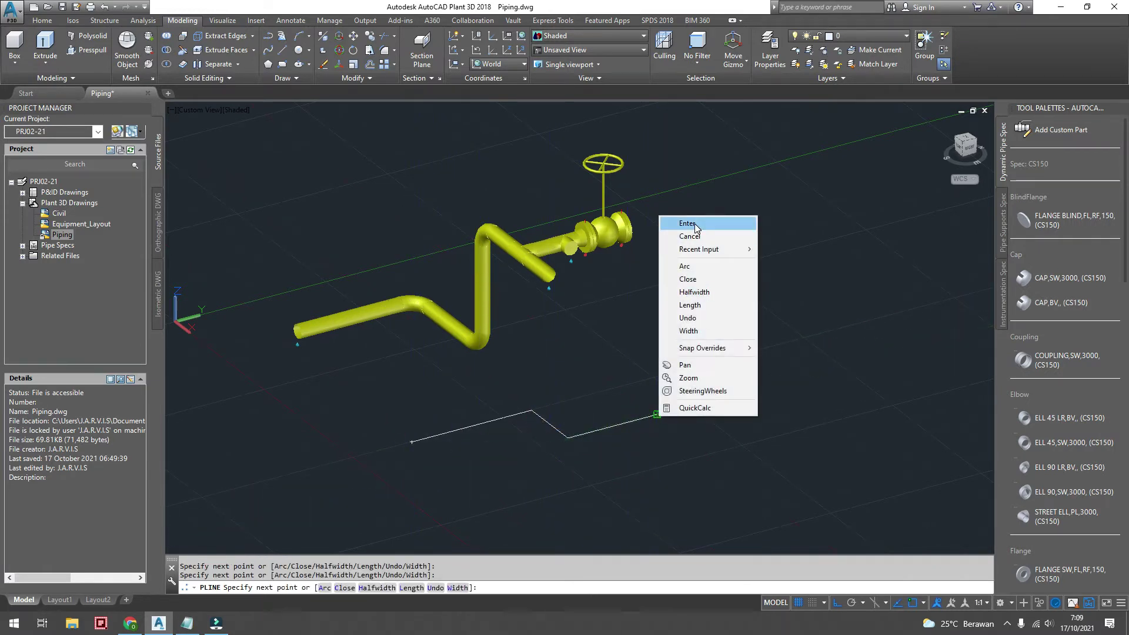
click(691, 223)
Zoom and pan to frame the pipes and polyline, then return to the Home tab
scroll(506, 428, up, 2)
scroll(534, 395, up, 2)
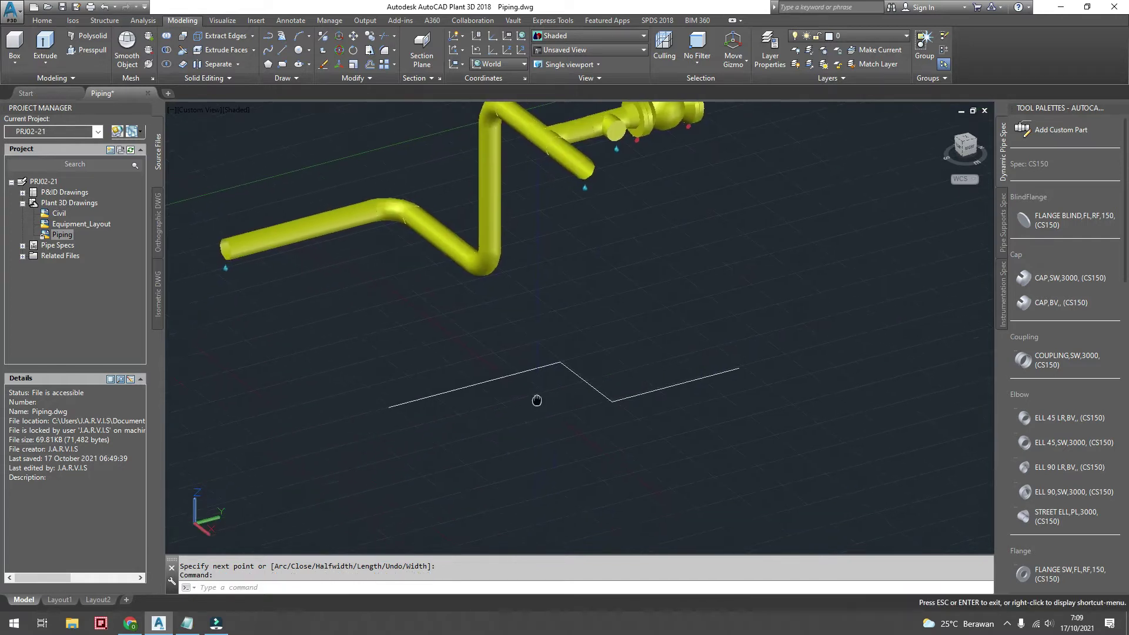
middle_drag(542, 388, 541, 430)
key(Escape)
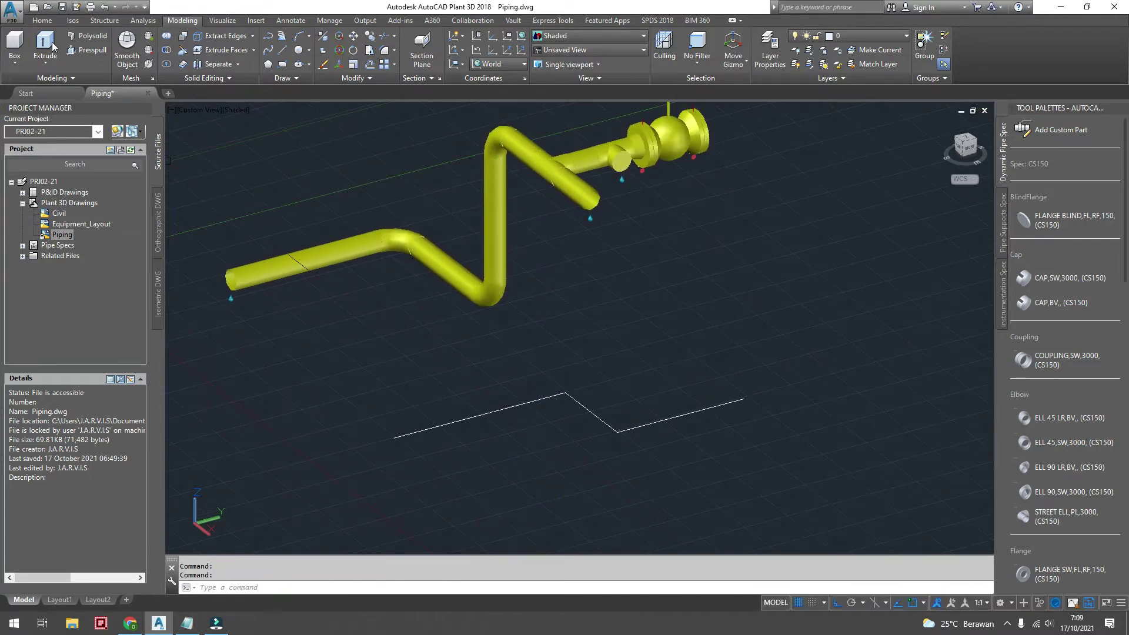
click(41, 22)
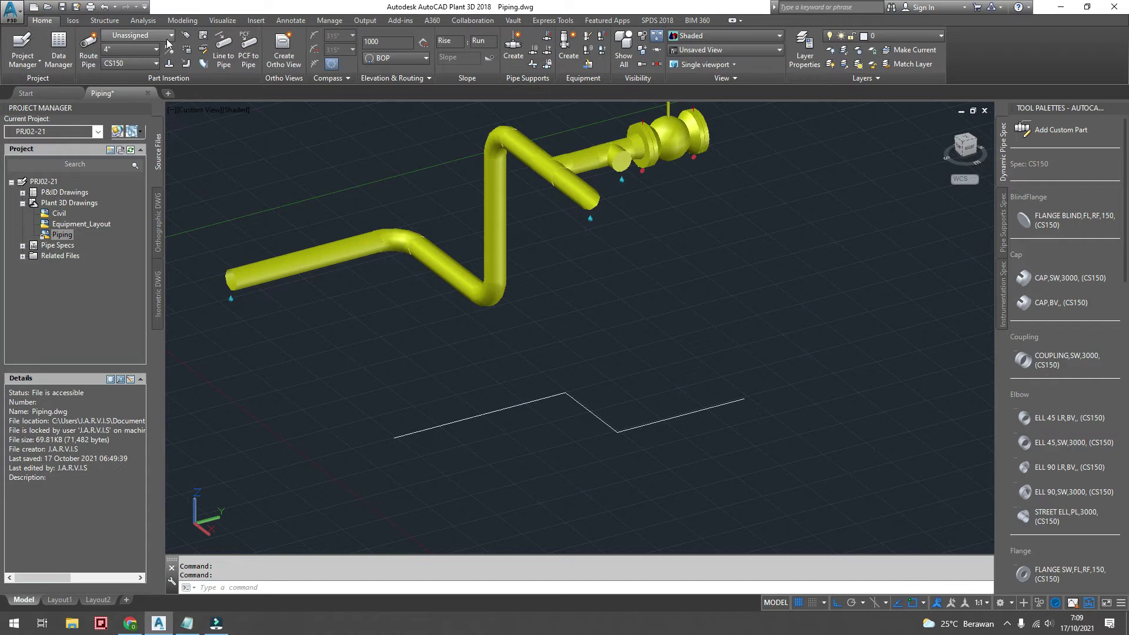
Set the pipe size to 6" with the CS150 spec
click(139, 54)
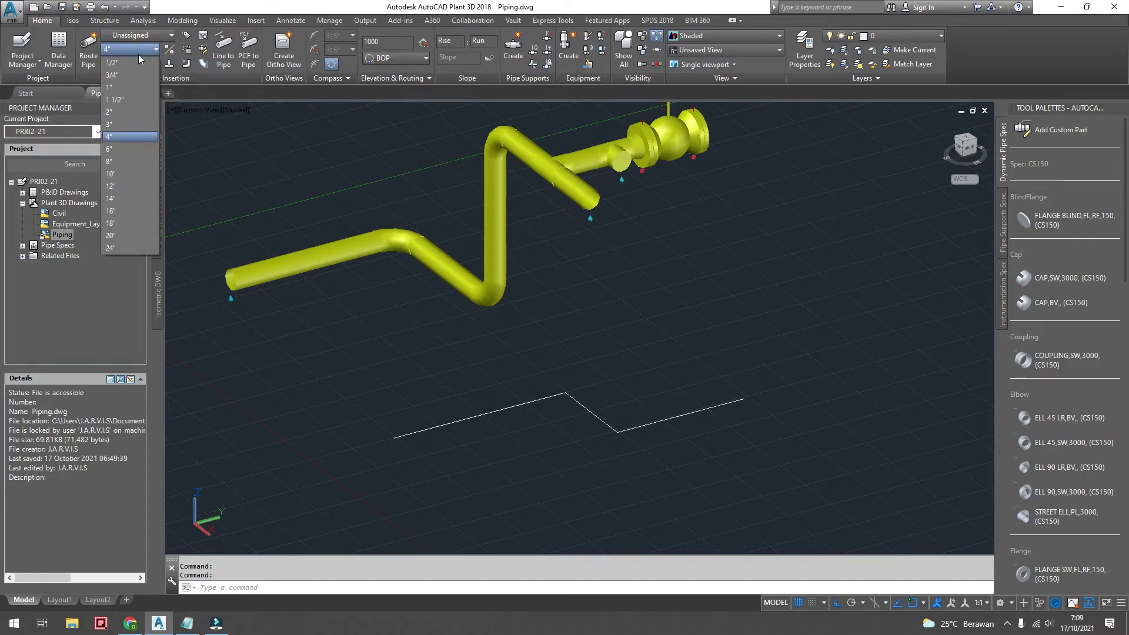
click(114, 149)
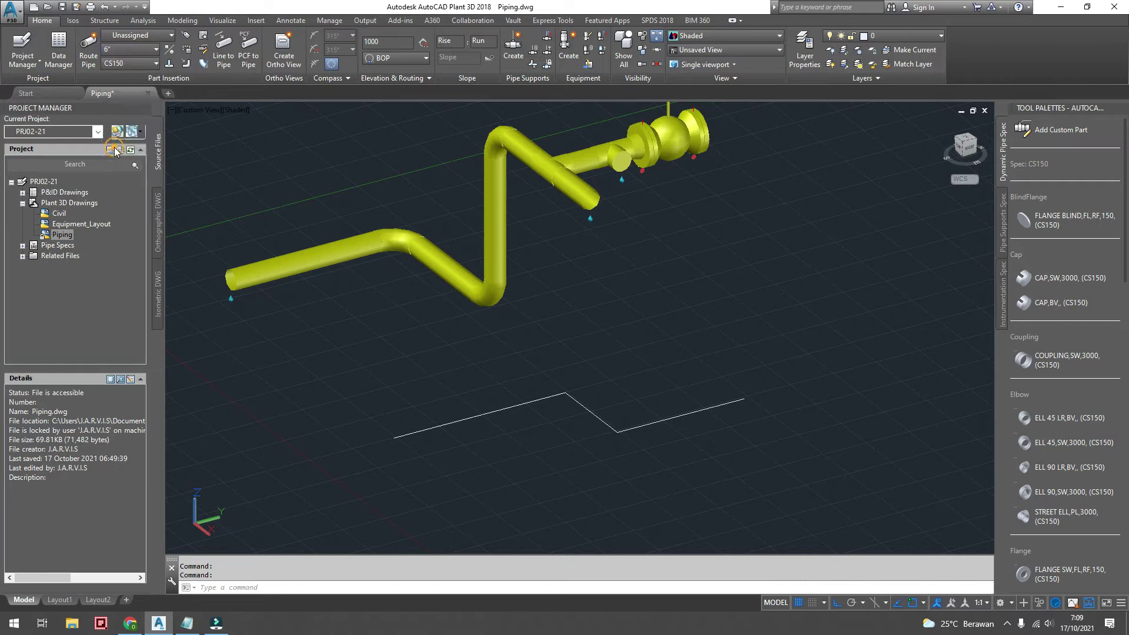
click(144, 64)
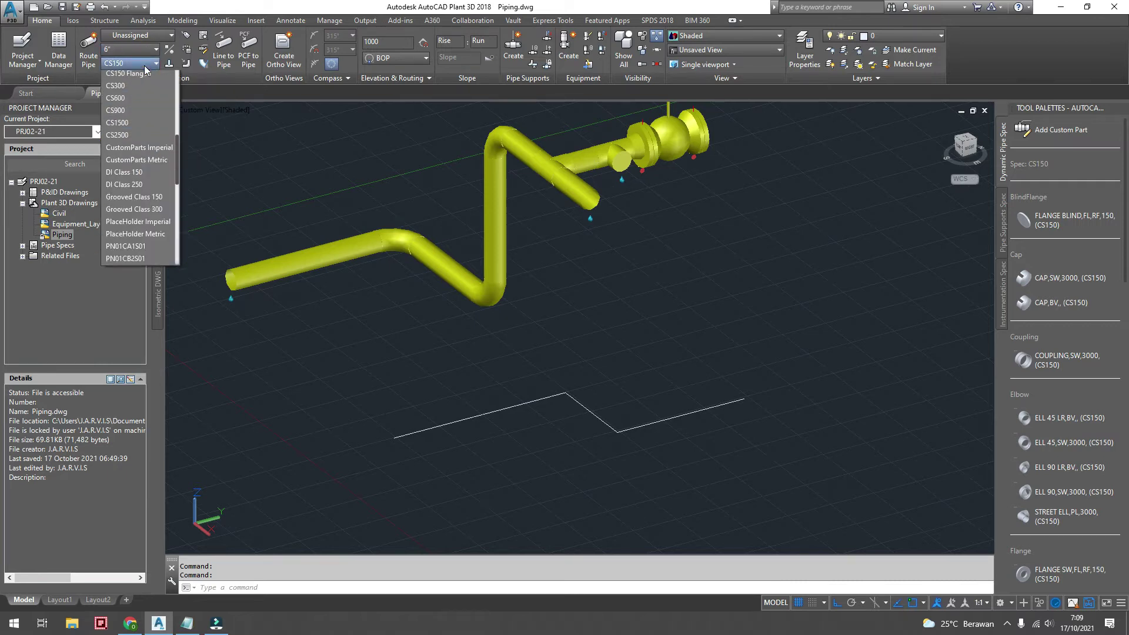
click(123, 76)
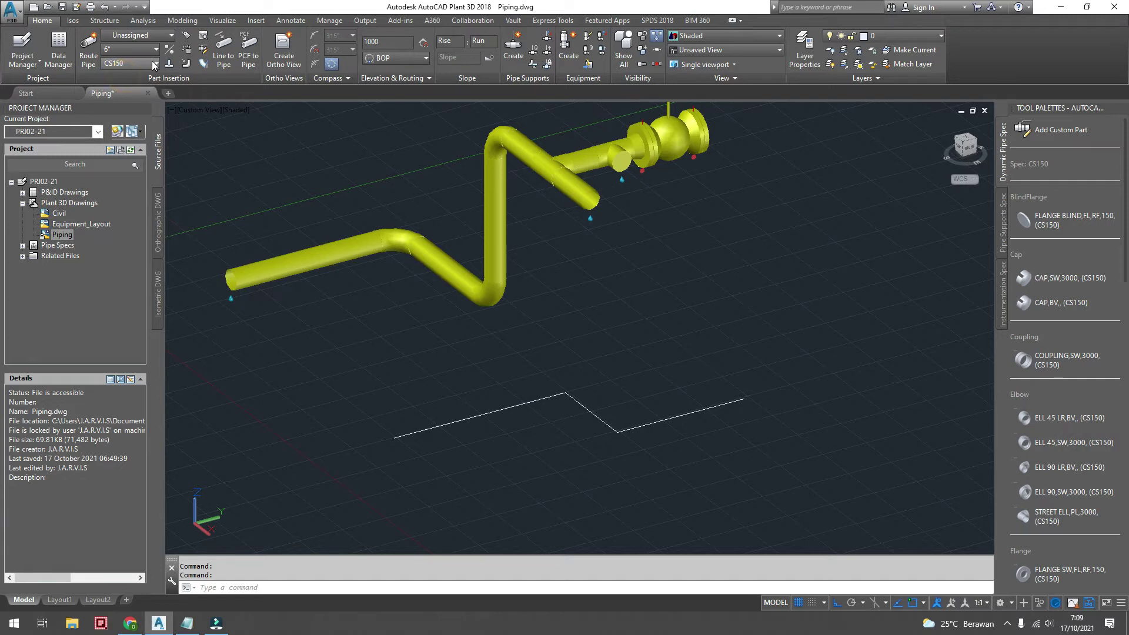
Convert the zigzag polyline to pipe with Line to Pipe, then orbit and zoom to inspect
click(223, 48)
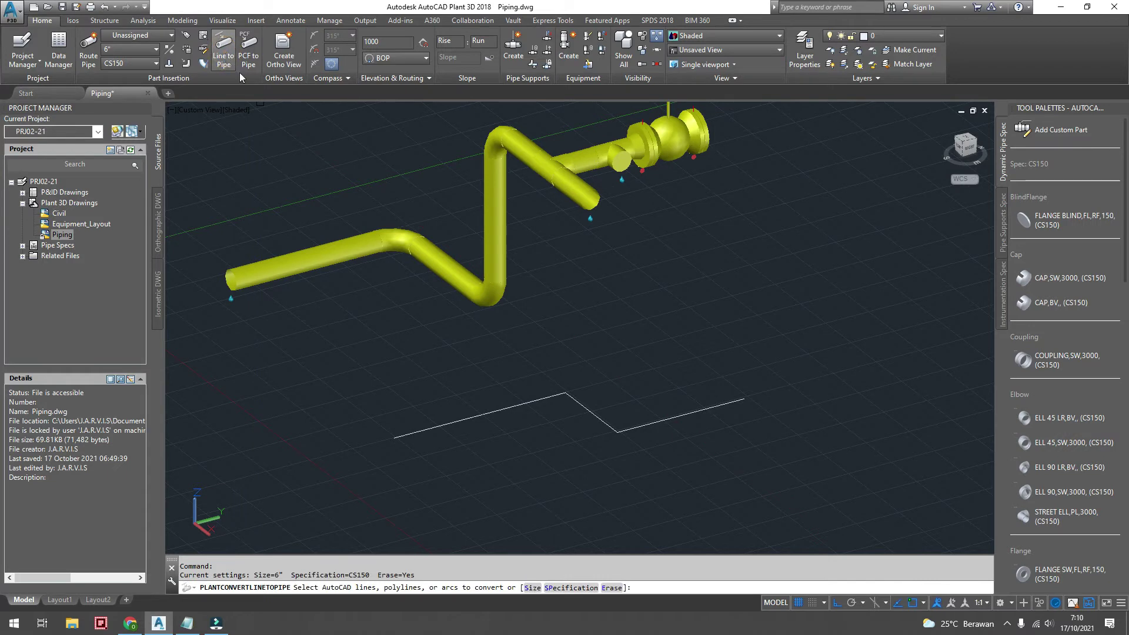
click(511, 410)
right_click(468, 374)
click(484, 382)
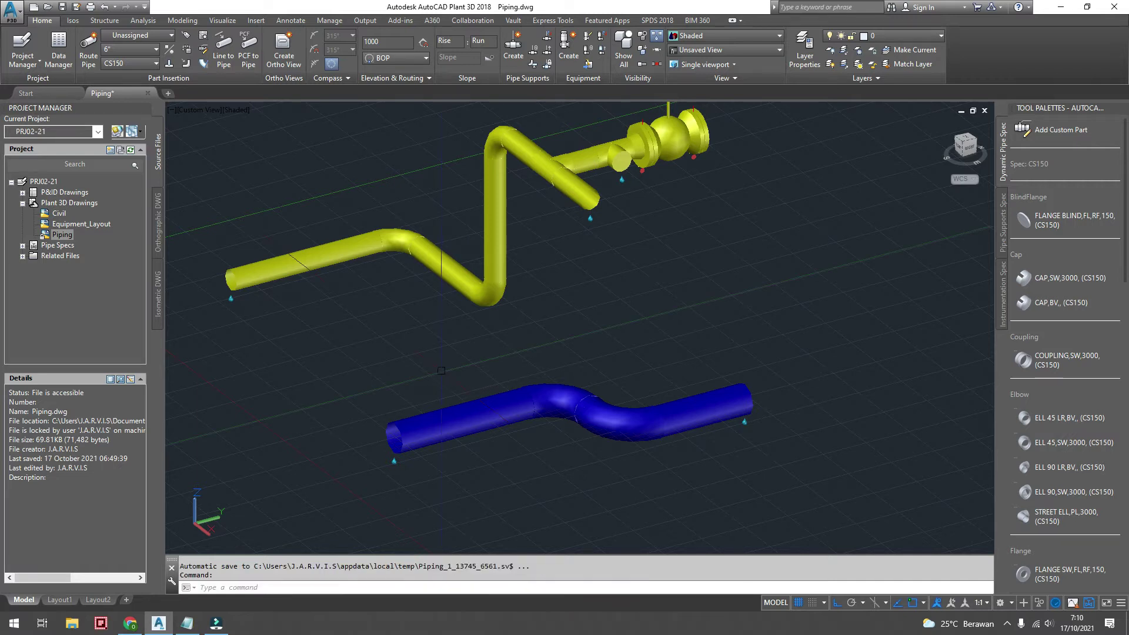
scroll(445, 417, up, 5)
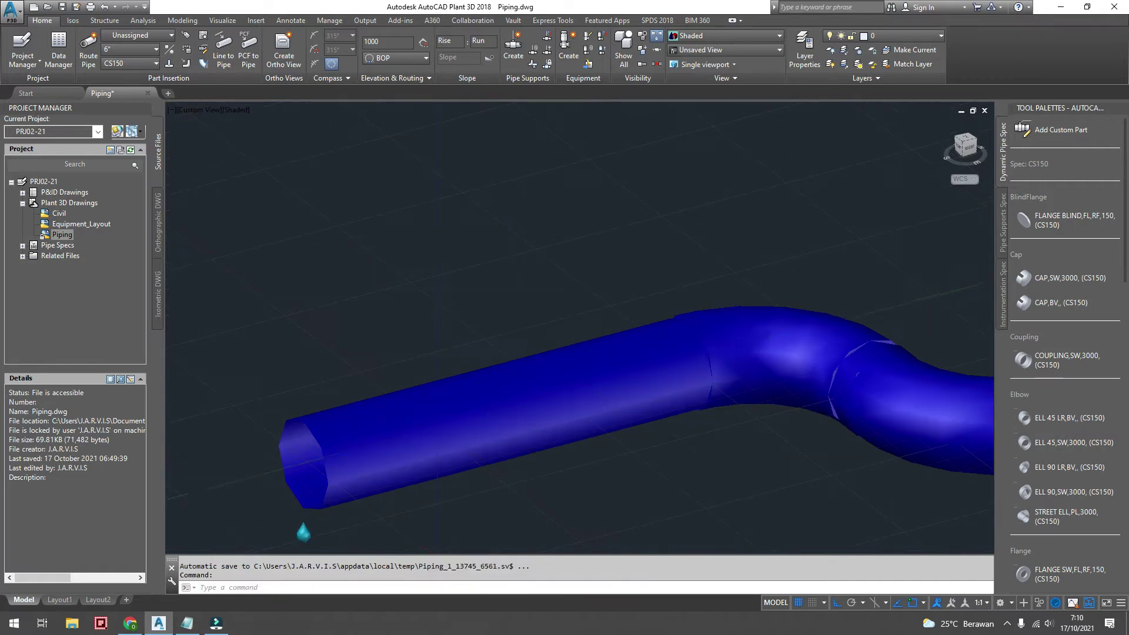
scroll(450, 400, down, 2)
scroll(454, 383, down, 2)
shift+middle_drag(454, 382, 455, 385)
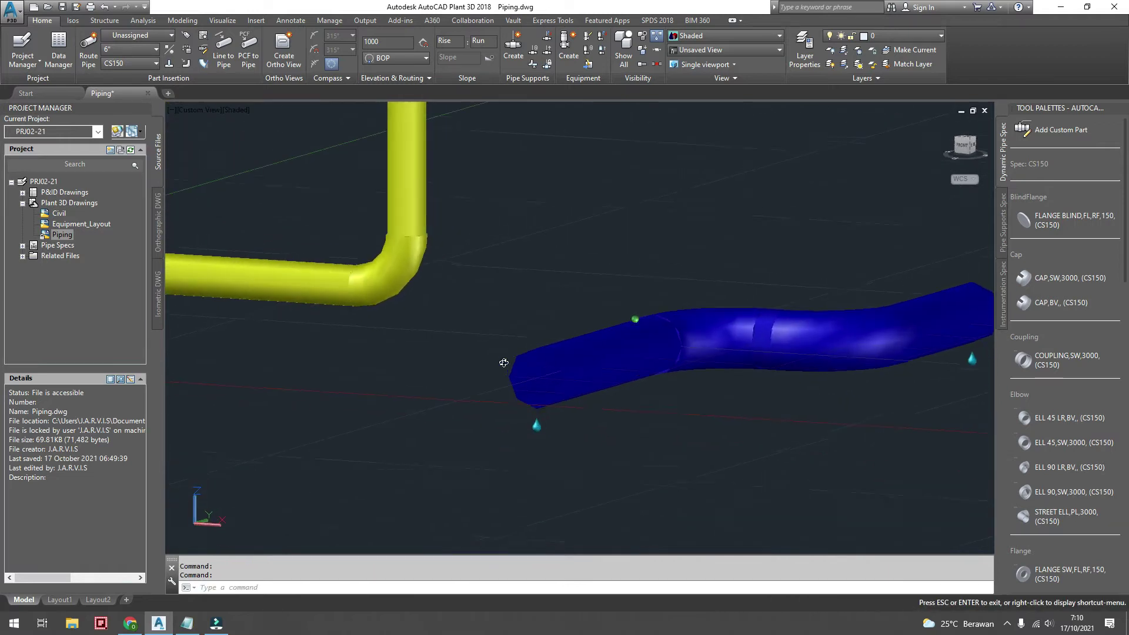
scroll(455, 385, down, 2)
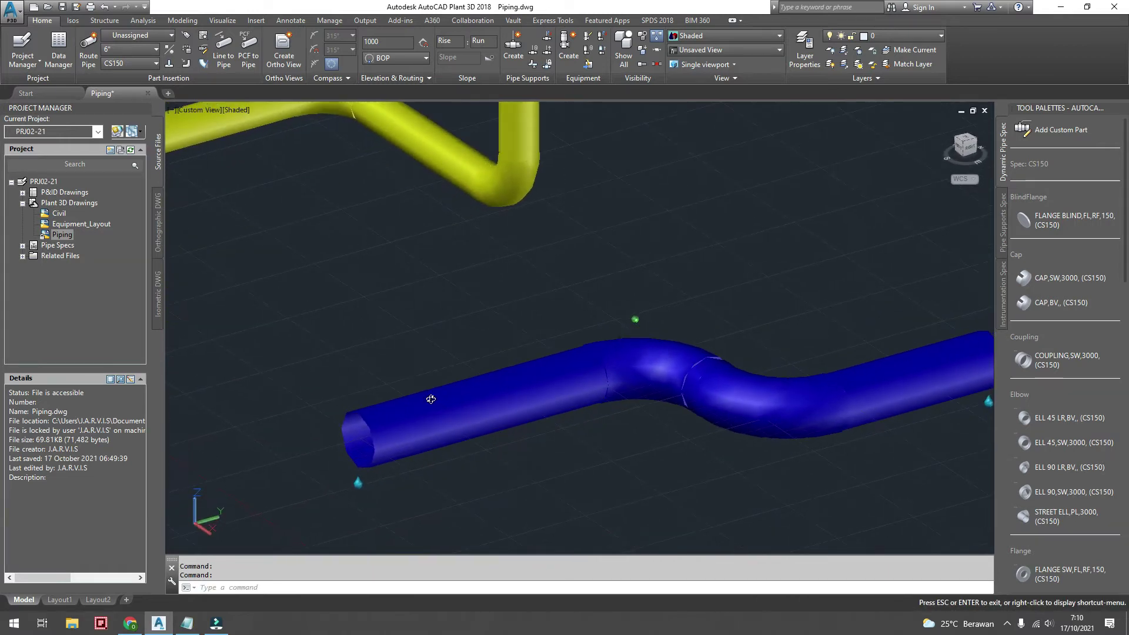
scroll(428, 398, down, 5)
scroll(412, 294, down, 1)
scroll(393, 244, down, 1)
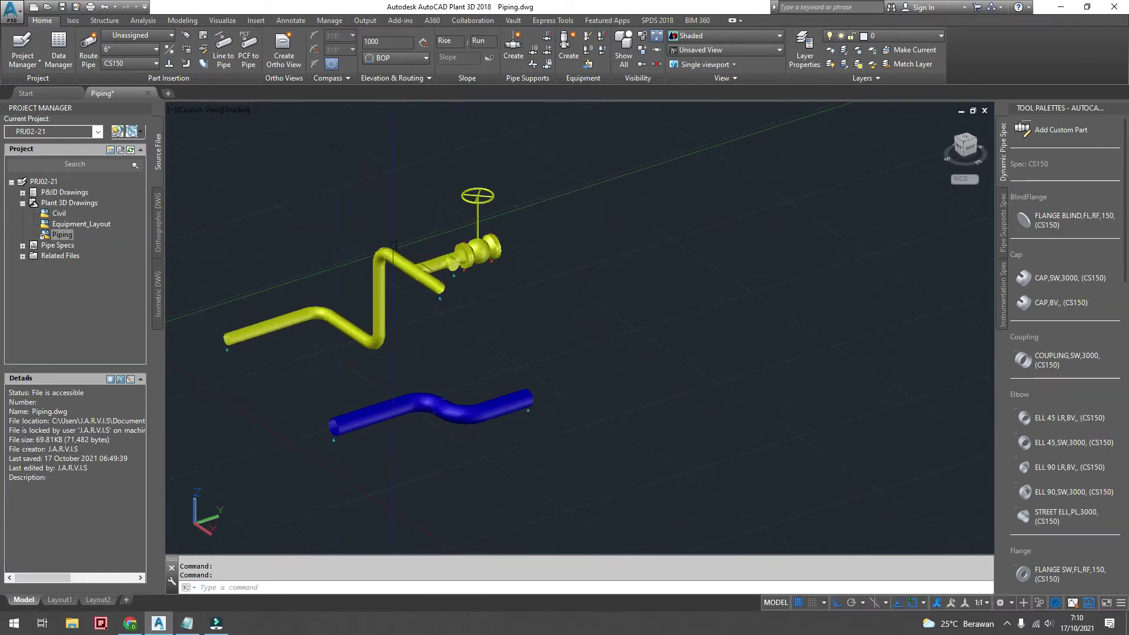
Draw a 3D polyline with horizontal legs around a vertical +Z rise, then orbit to check it
click(186, 23)
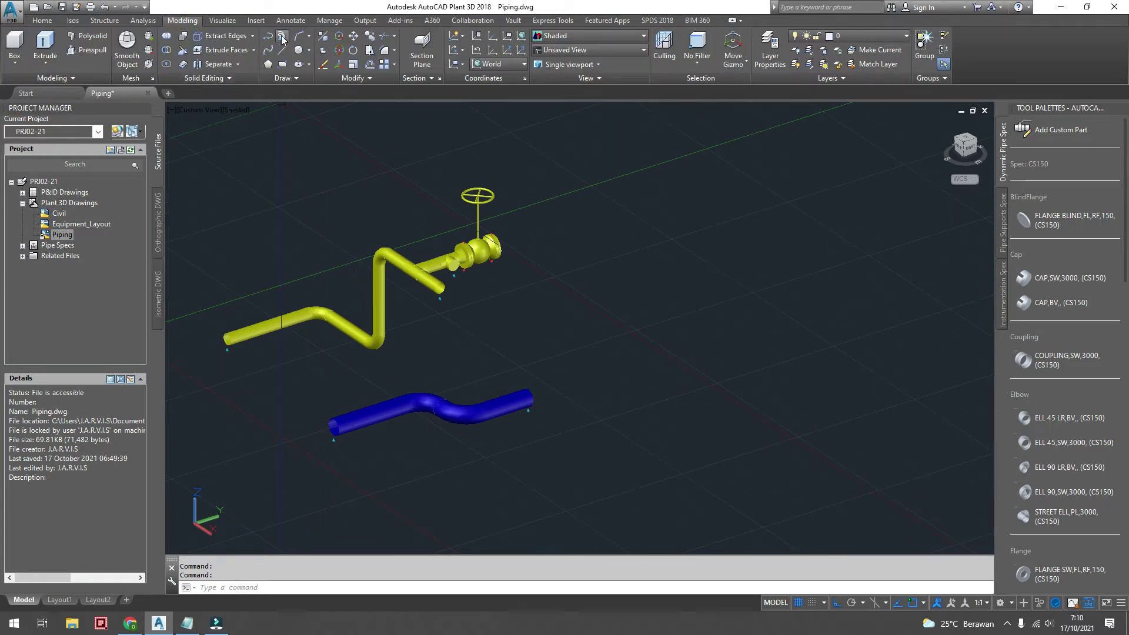
click(282, 38)
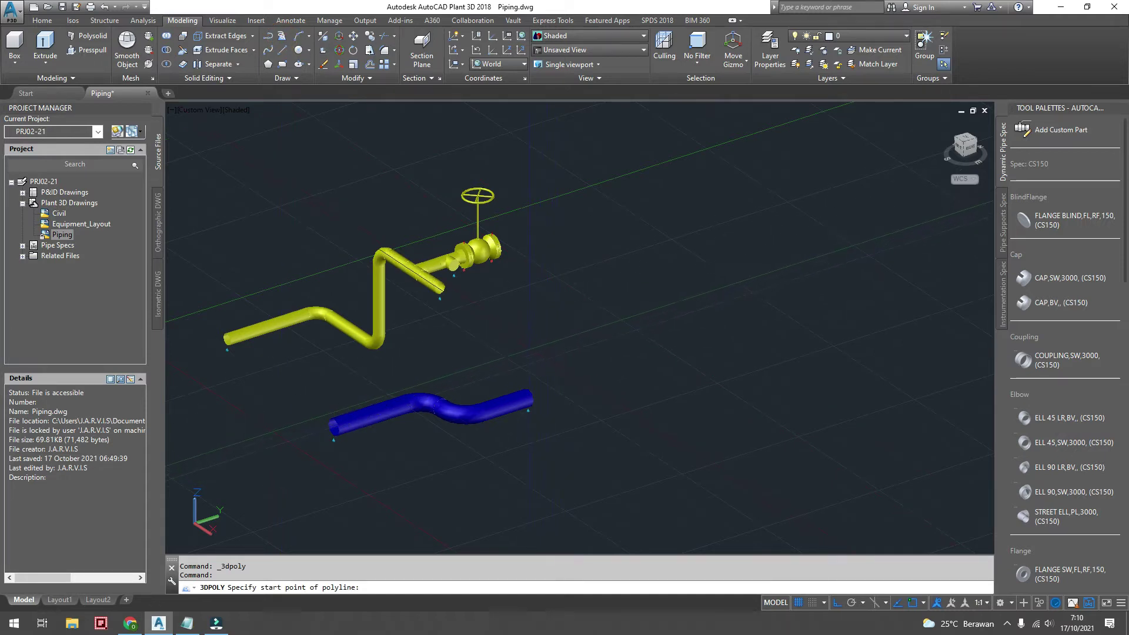
click(527, 347)
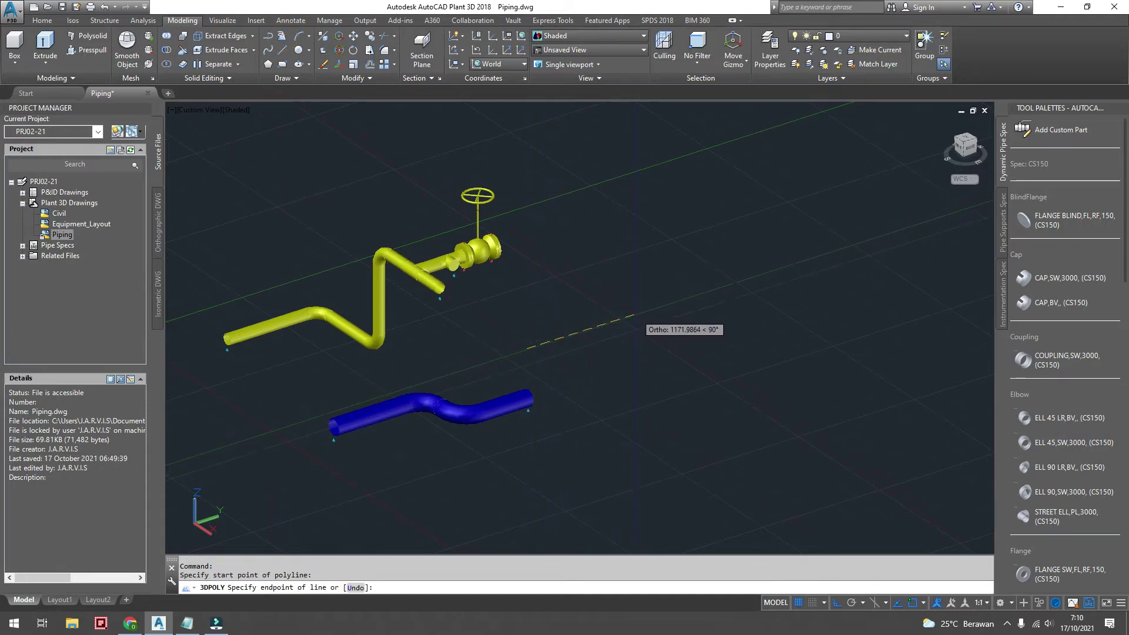
click(630, 316)
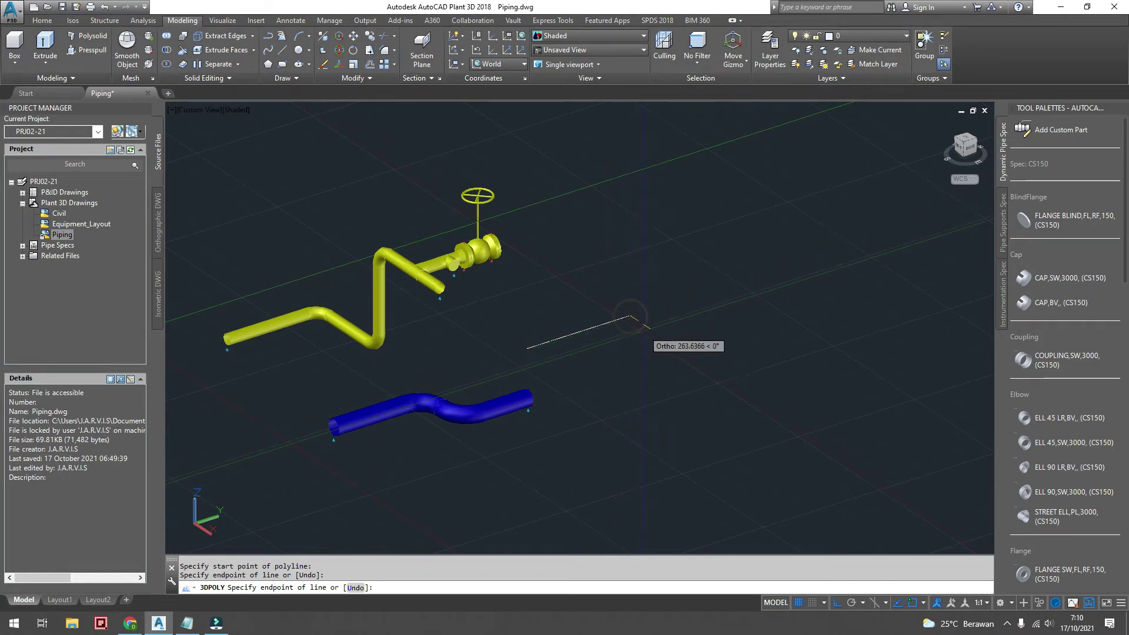
click(674, 344)
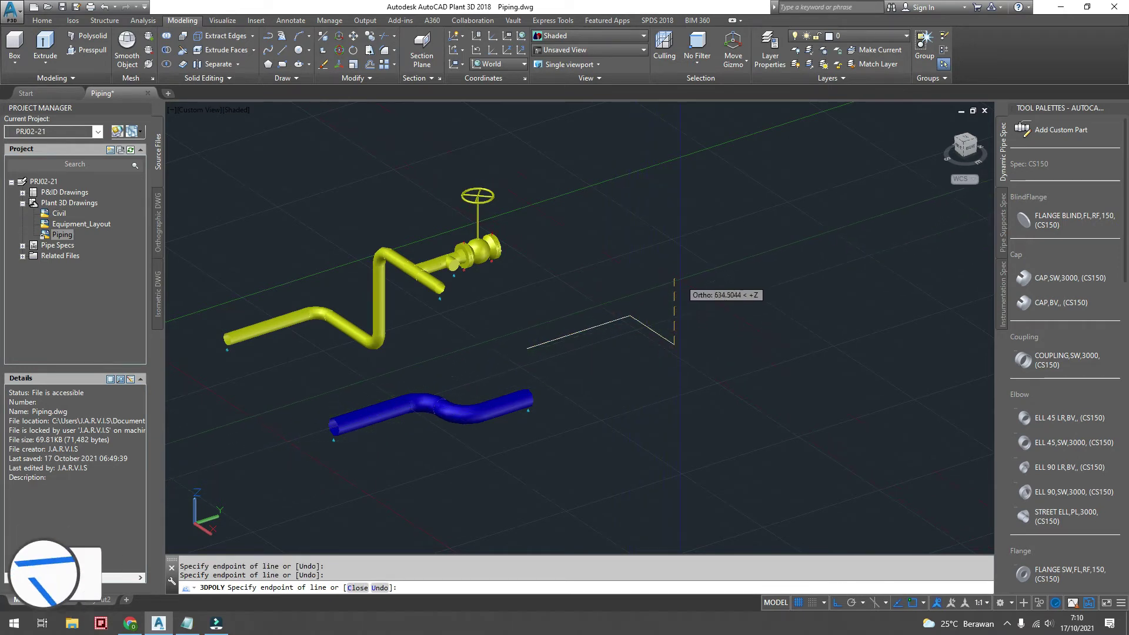
click(673, 263)
click(742, 254)
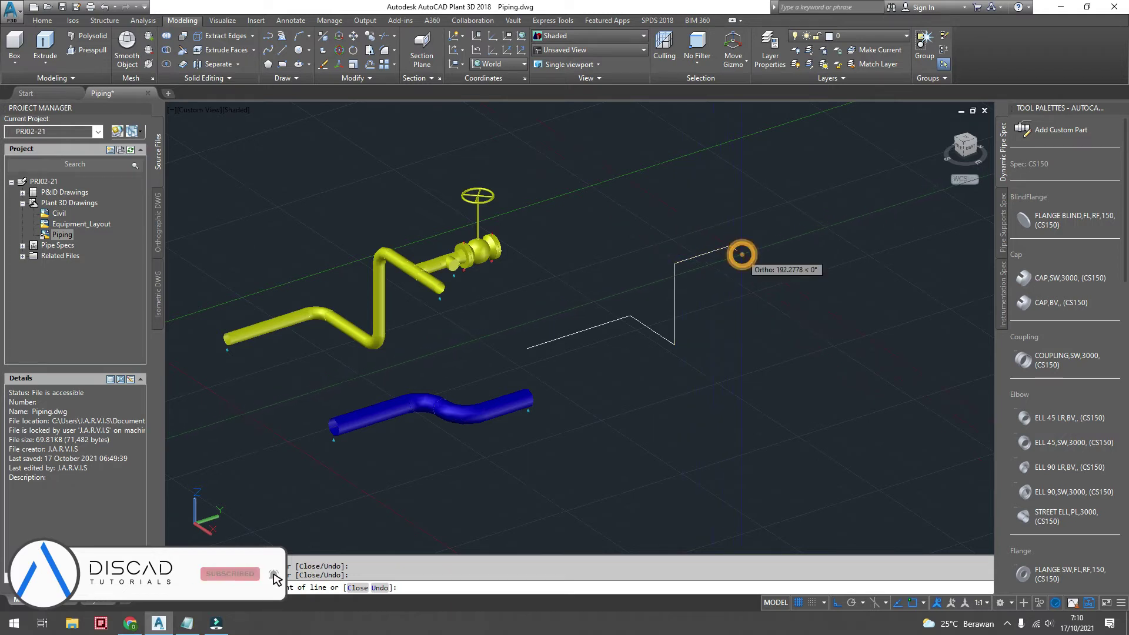
right_click(742, 254)
click(755, 263)
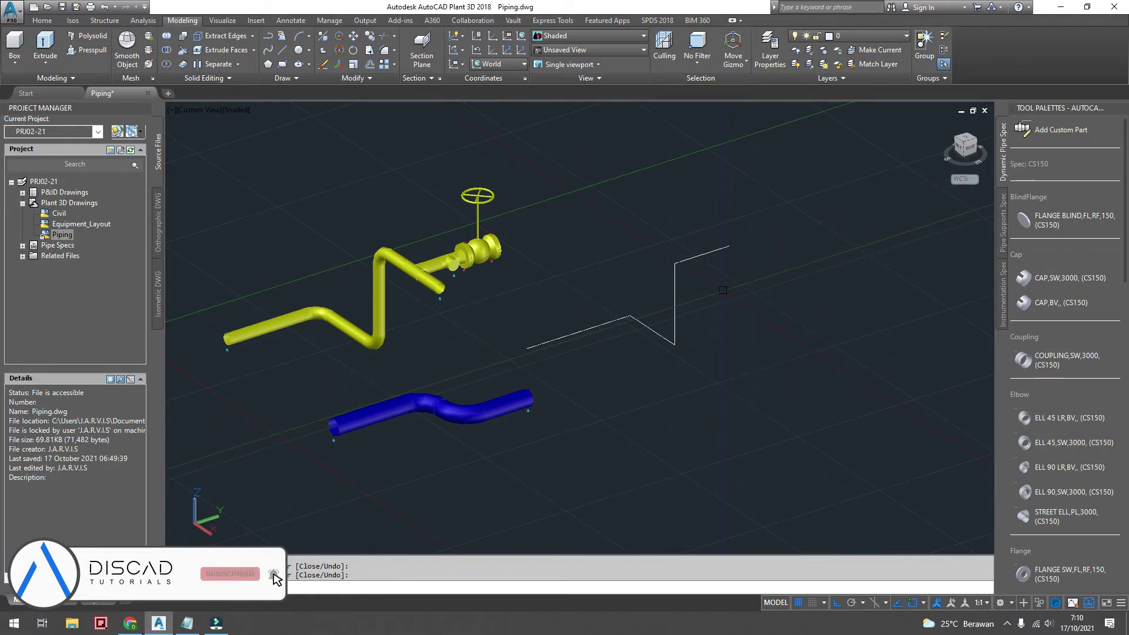
mouse_move(710, 294)
shift+middle_down()
mouse_move(723, 276)
mouse_move(636, 291)
shift+middle_up()
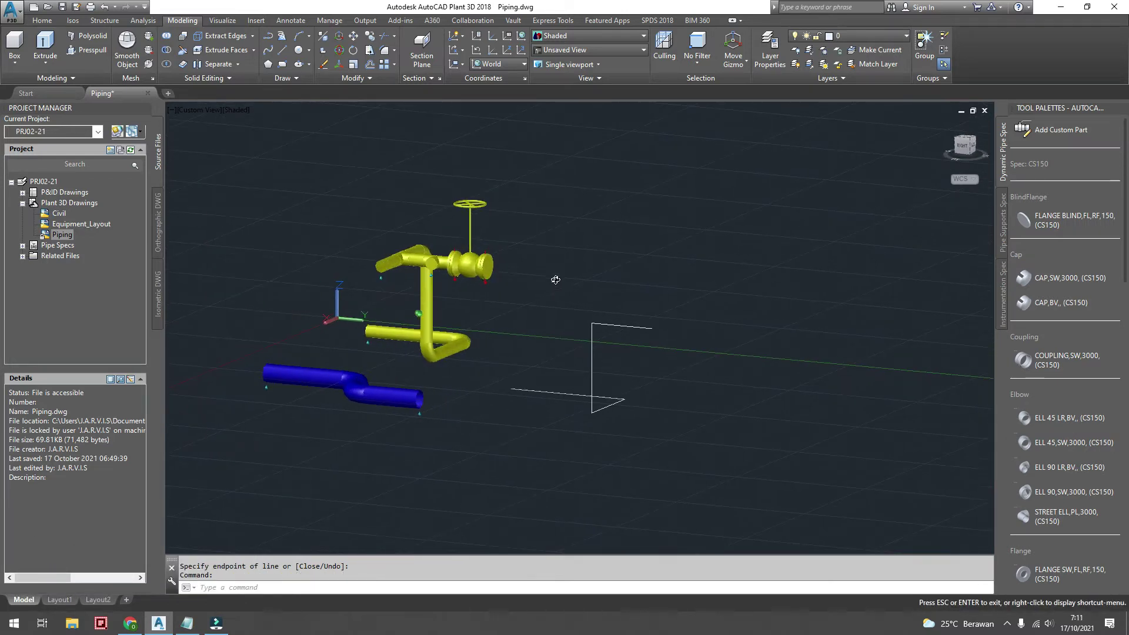
shift+middle_drag(635, 291, 666, 316)
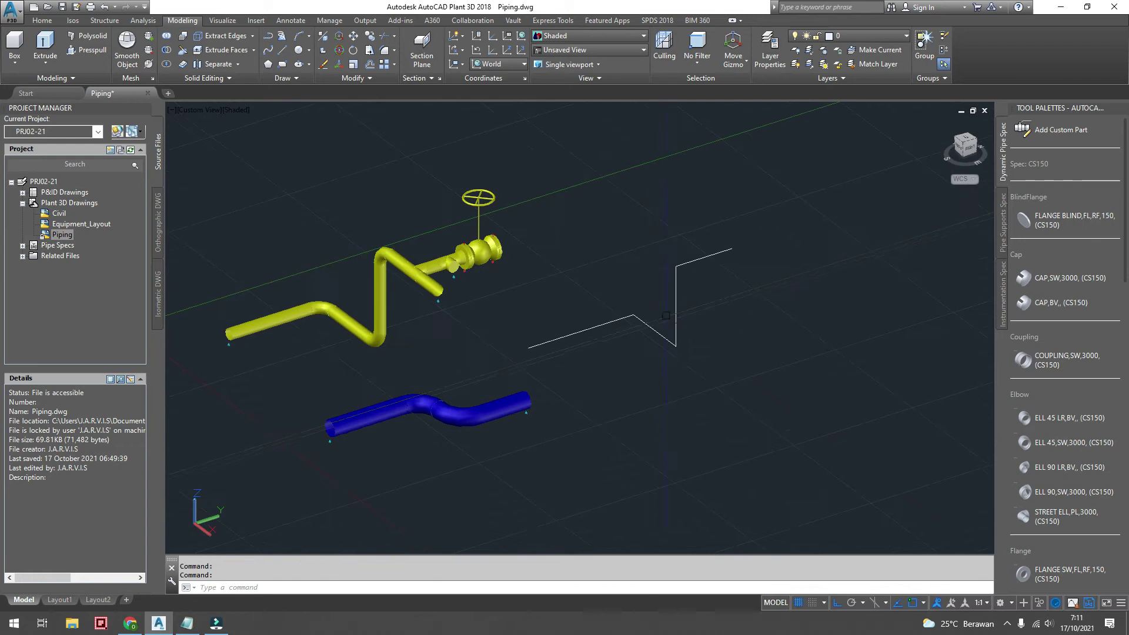
Convert the 3D polyline into a rising 6" CS150 pipe with Line to Pipe and inspect it
click(56, 23)
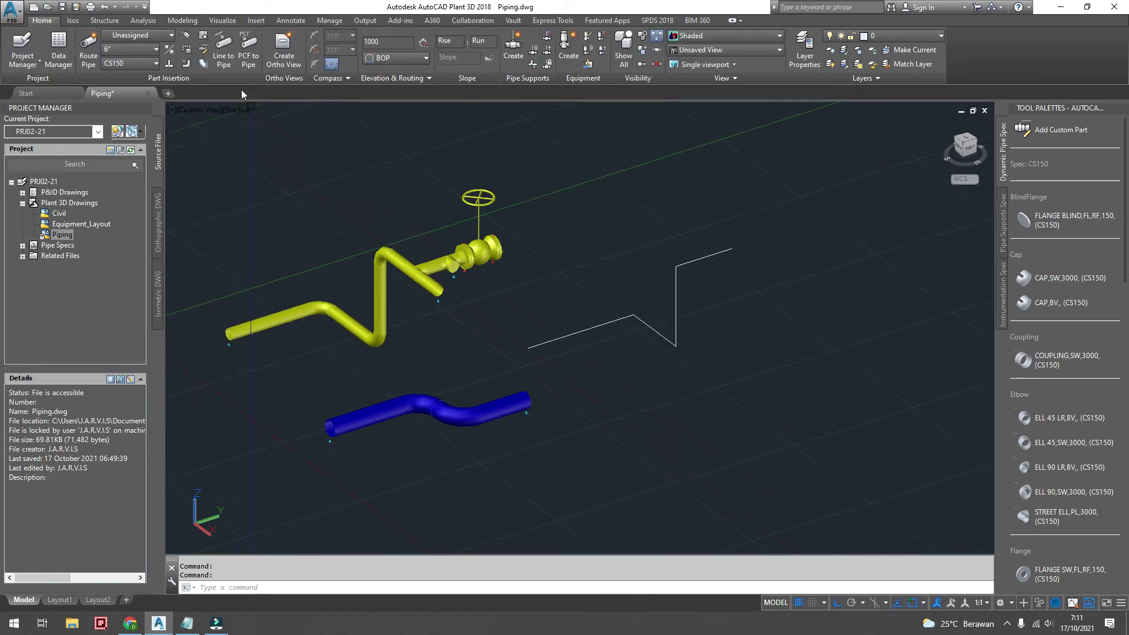
click(226, 58)
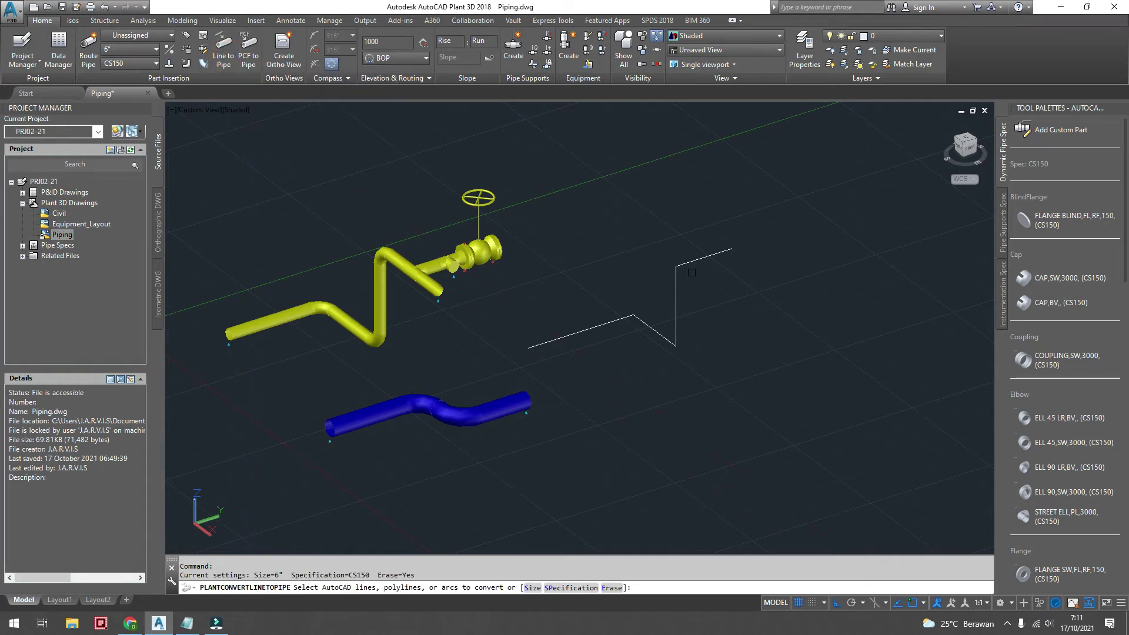
click(687, 263)
right_click(687, 259)
click(706, 272)
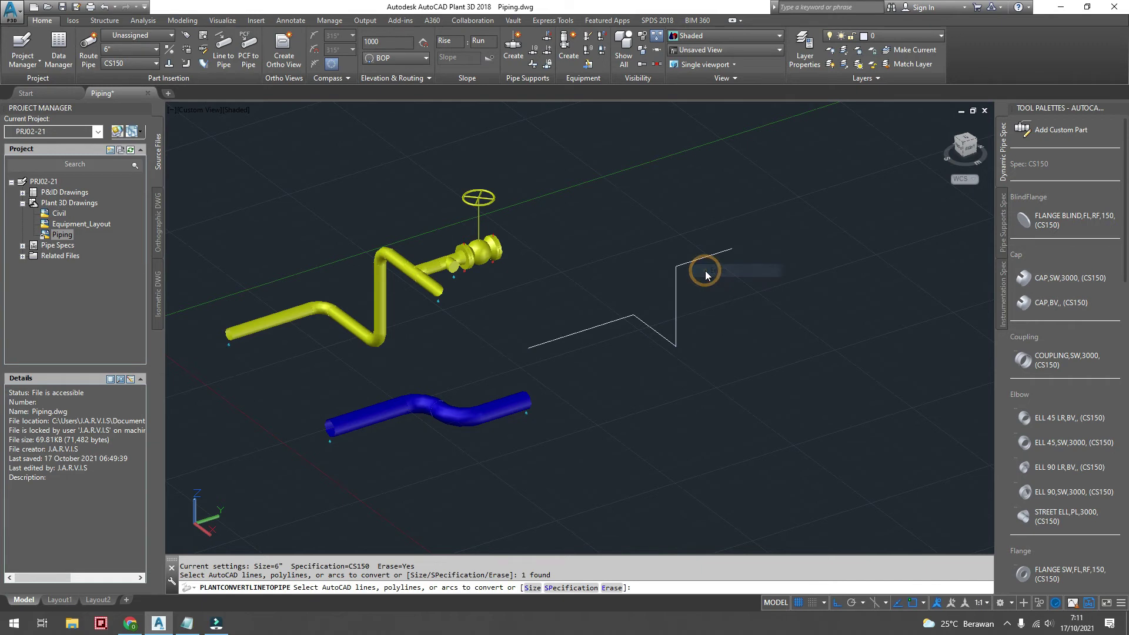
scroll(698, 303, up, 2)
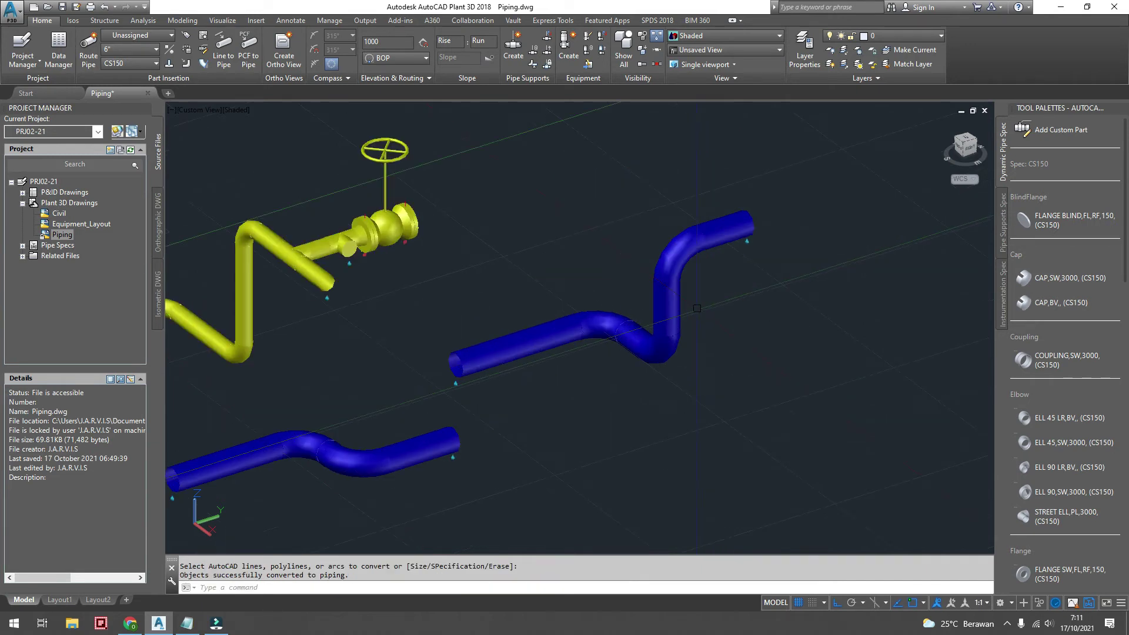
scroll(699, 303, up, 2)
mouse_move(699, 303)
shift+middle_down()
mouse_move(744, 282)
mouse_move(486, 285)
mouse_move(635, 279)
mouse_move(567, 295)
mouse_move(620, 313)
mouse_move(541, 312)
mouse_move(591, 304)
shift+middle_up()
scroll(635, 275, down, 3)
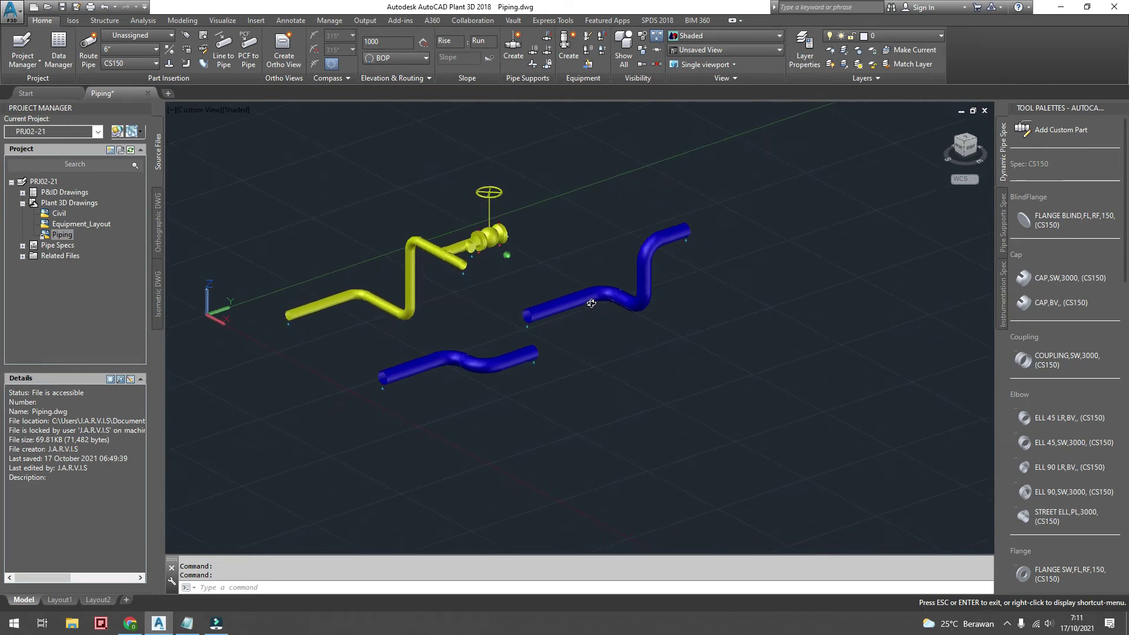
scroll(556, 263, down, 2)
scroll(555, 263, down, 1)
Draw a 3-point arc in open space beneath the blue pipe runs
middle_drag(283, 109, 284, 109)
click(192, 23)
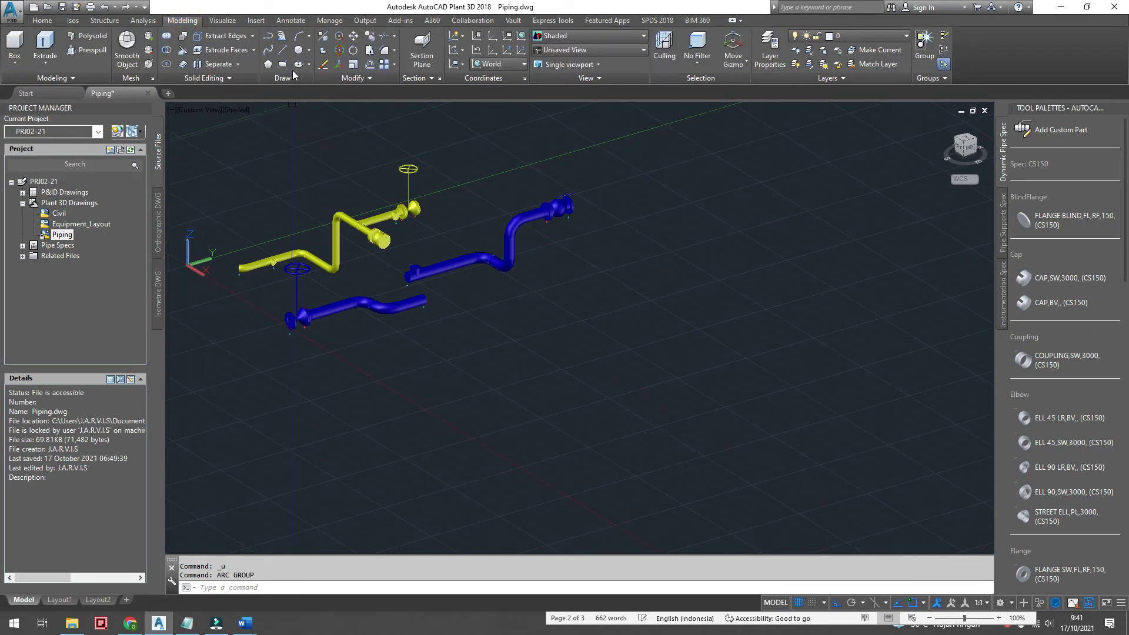
click(298, 36)
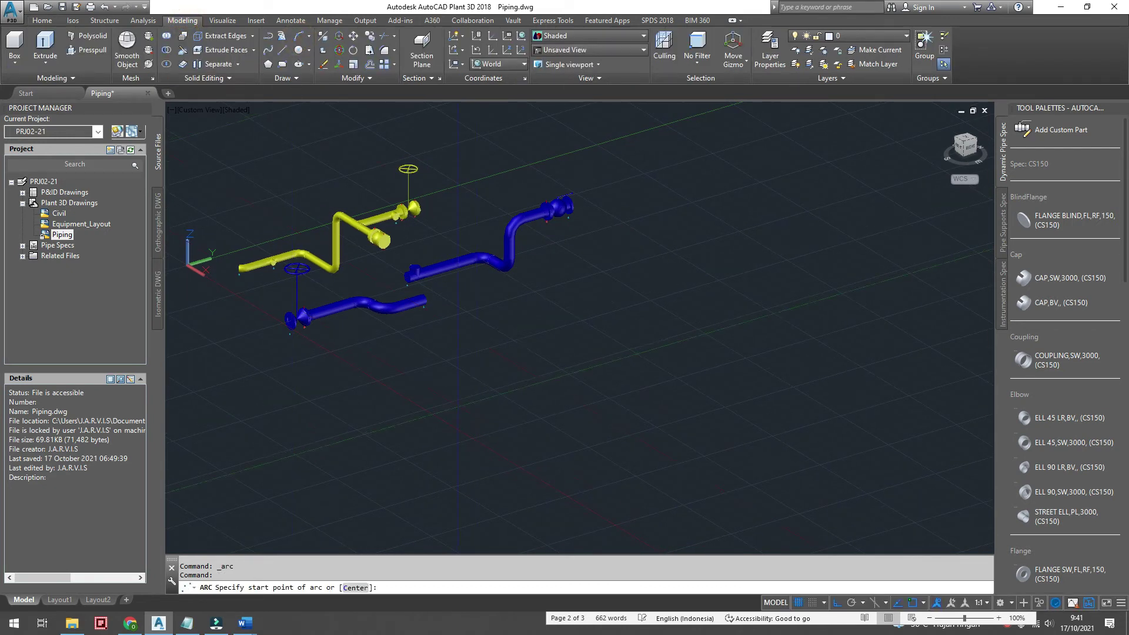
click(459, 409)
click(491, 338)
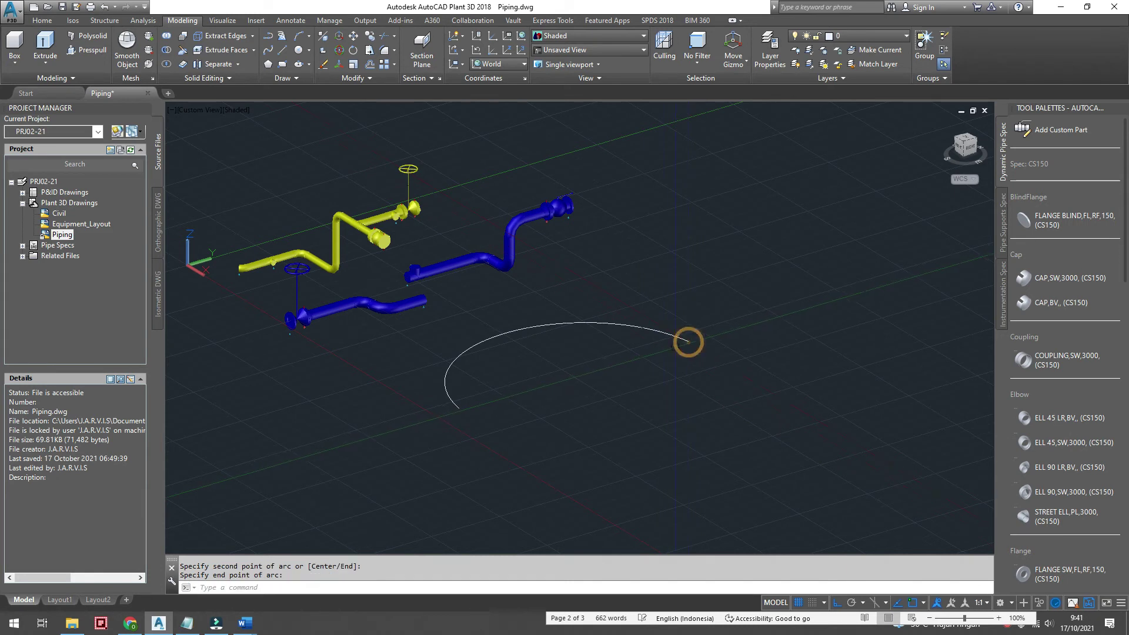
click(688, 342)
Orbit and adjust the view around the new arc, then return to the Home tab
shift+middle_drag(682, 344, 624, 350)
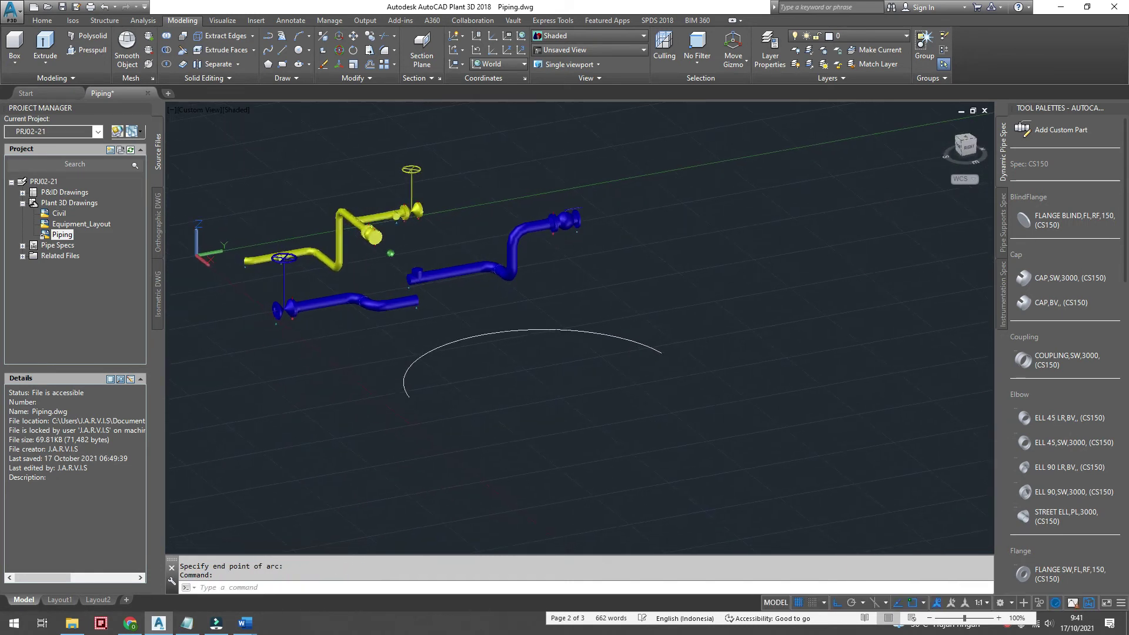
scroll(520, 341, up, 2)
middle_drag(517, 353, 529, 366)
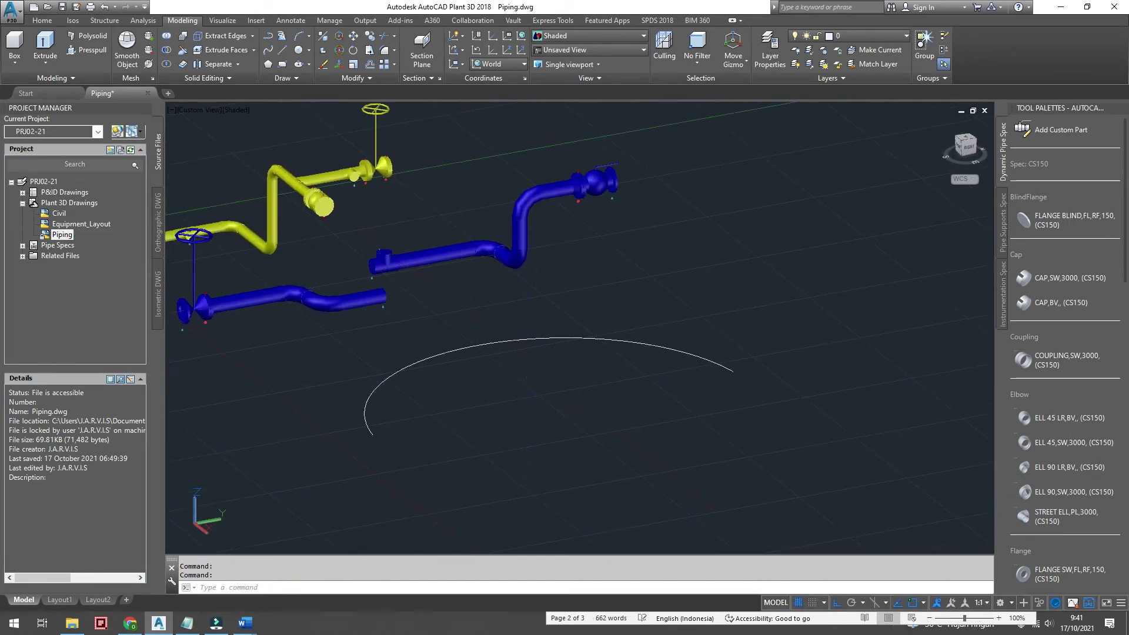
click(40, 21)
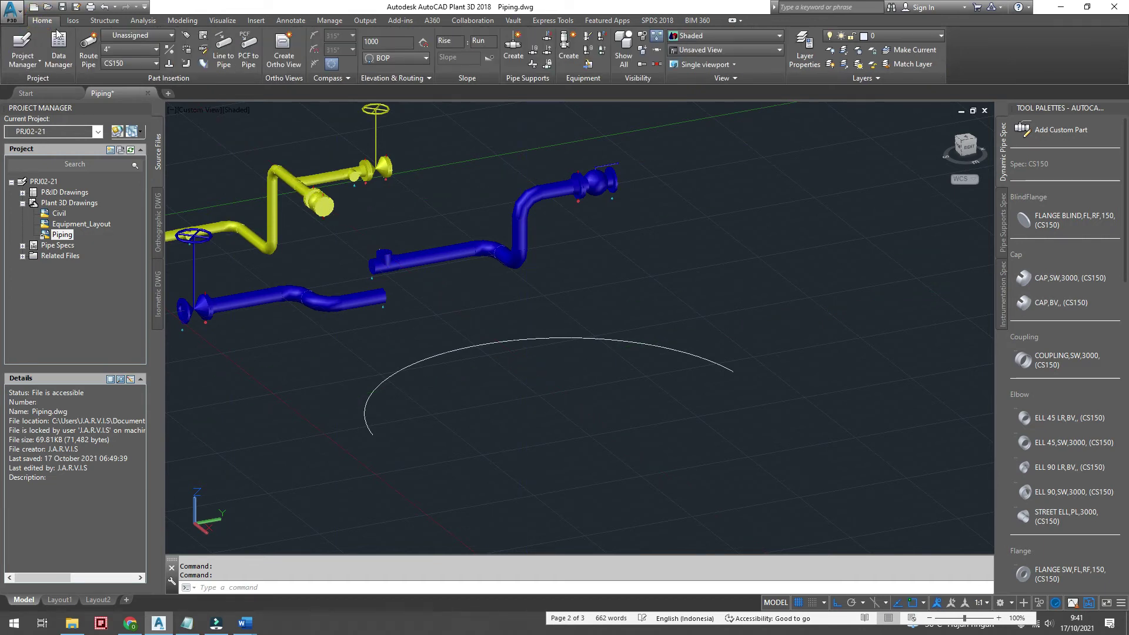
Convert the arc into 4" CS150 pipe using Line to Pipe with Pipe Bends enabled
click(129, 49)
click(112, 139)
click(226, 59)
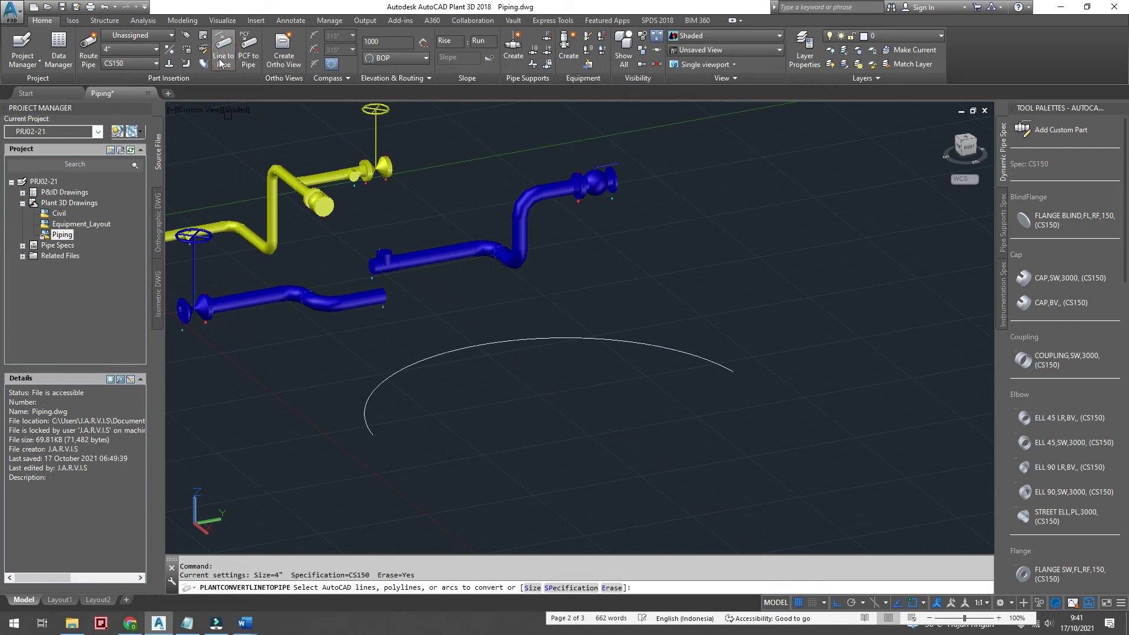
click(187, 65)
click(482, 346)
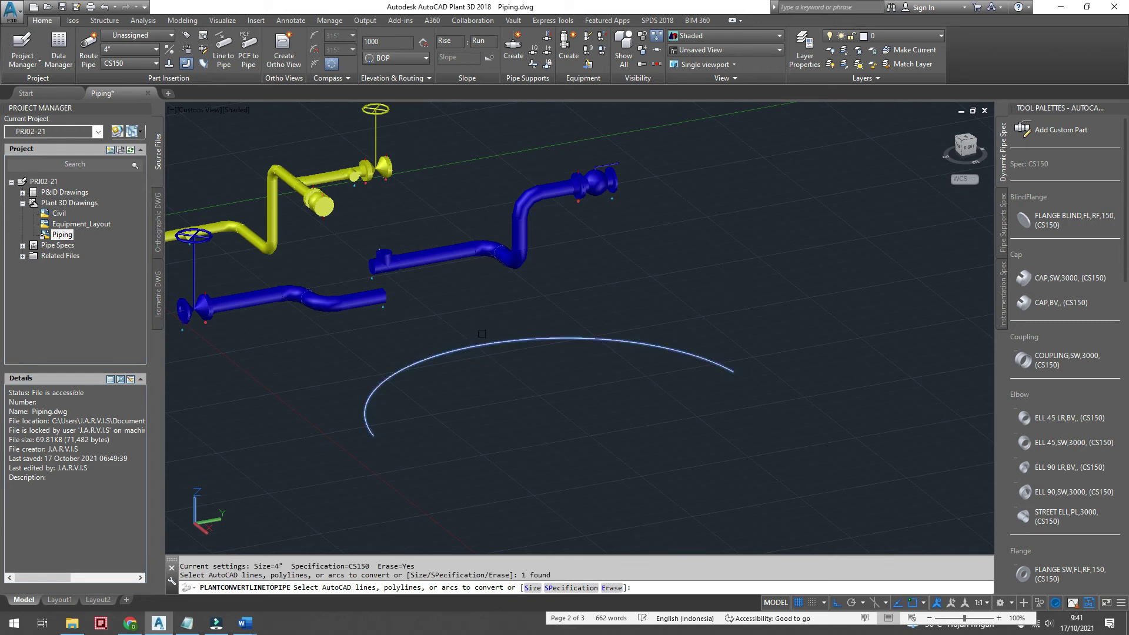
right_click(479, 321)
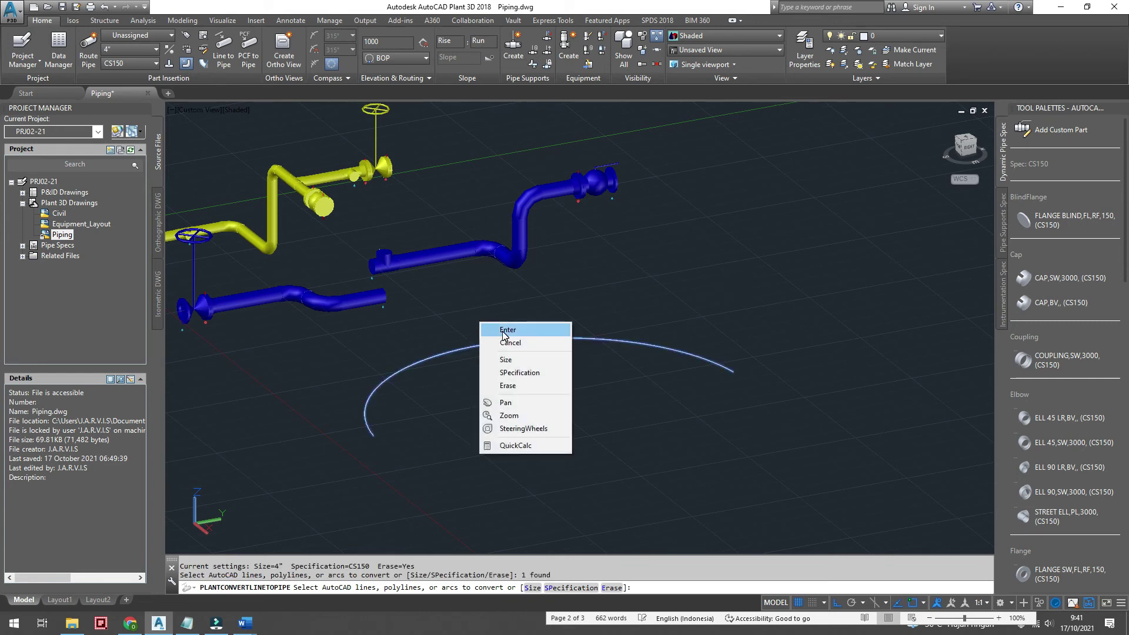
click(503, 331)
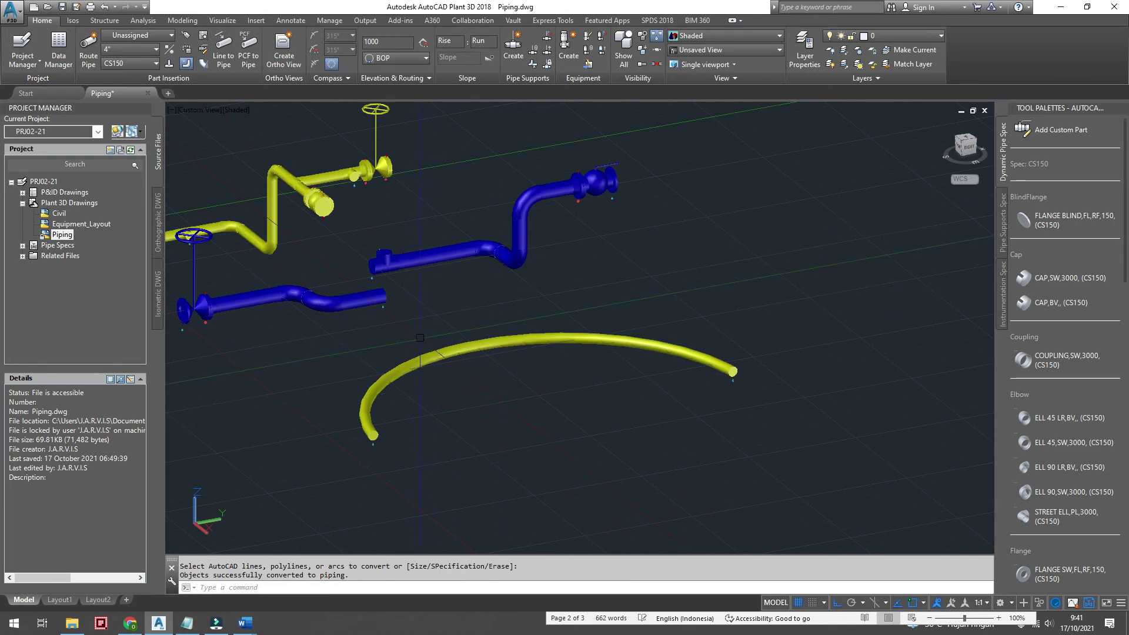
mouse_move(426, 340)
shift+middle_down()
mouse_move(559, 347)
mouse_move(446, 347)
mouse_move(504, 361)
shift+middle_up()
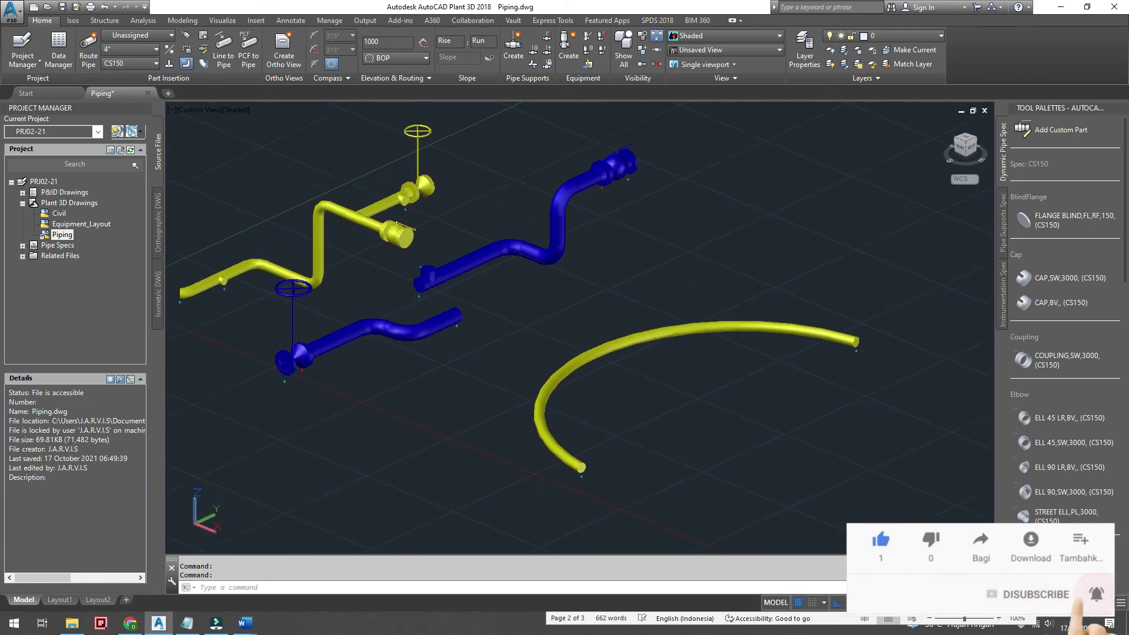